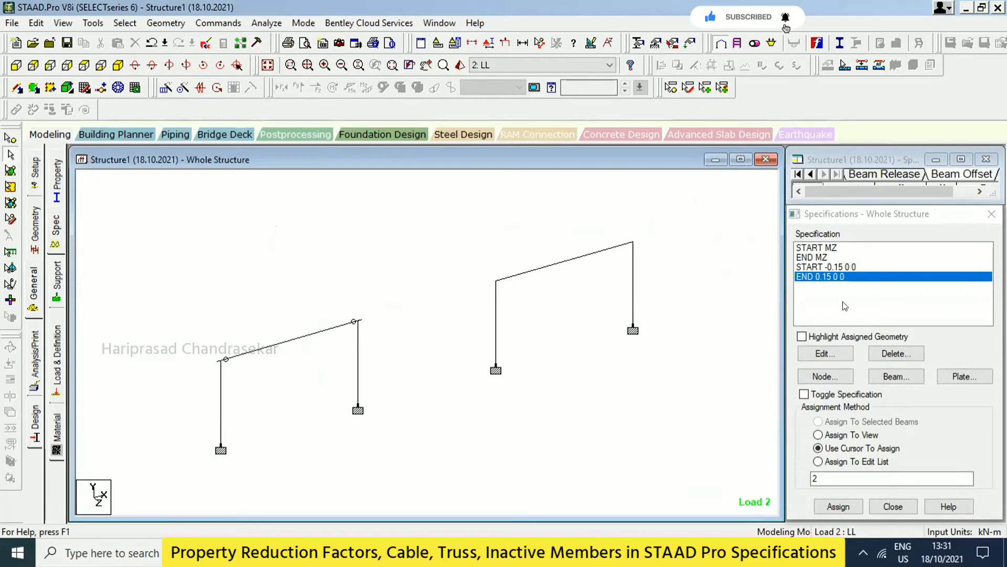
- Review the property reduction factor and cable parameters for beams, and add a member truss specification
click(892, 377)
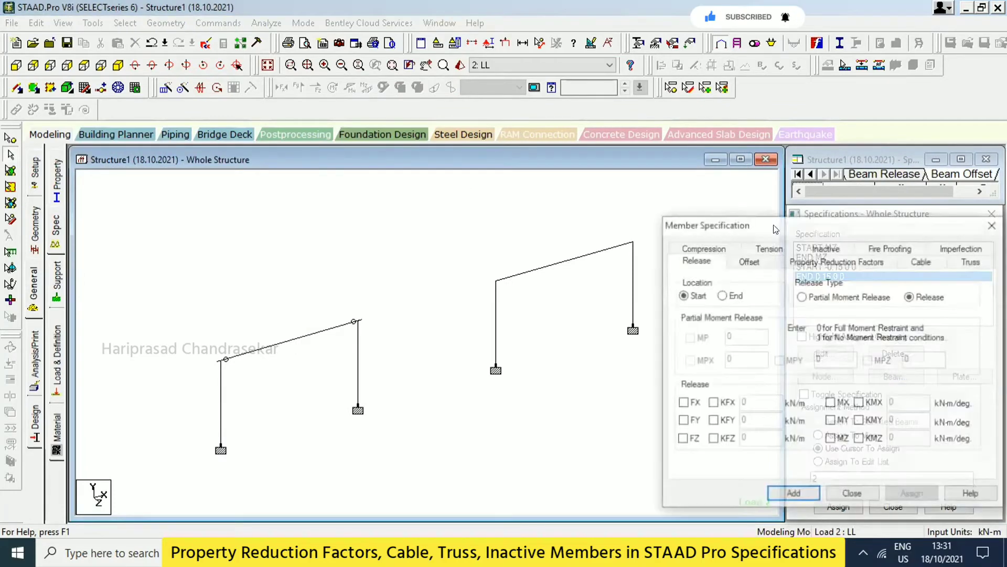
drag(758, 223, 471, 197)
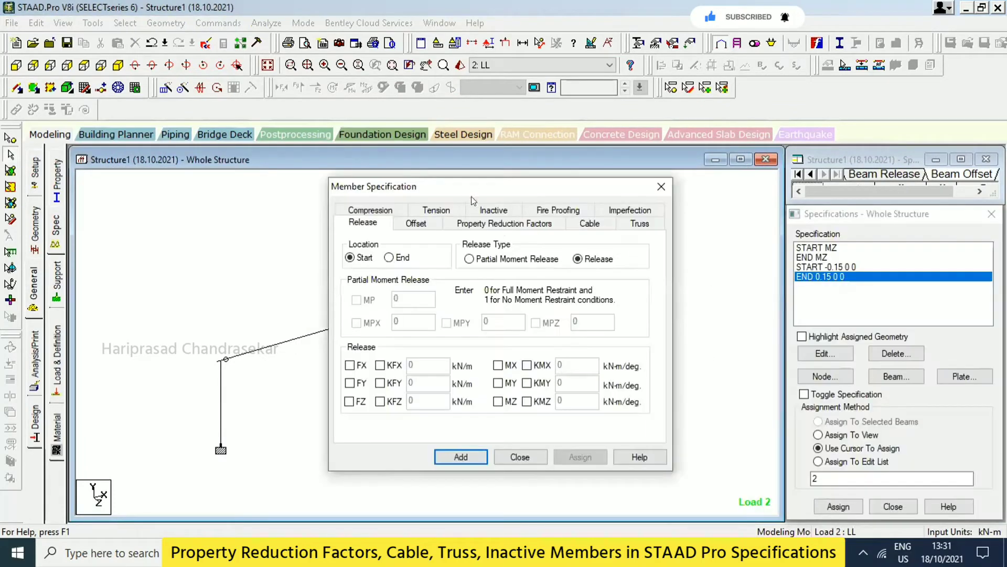
click(513, 224)
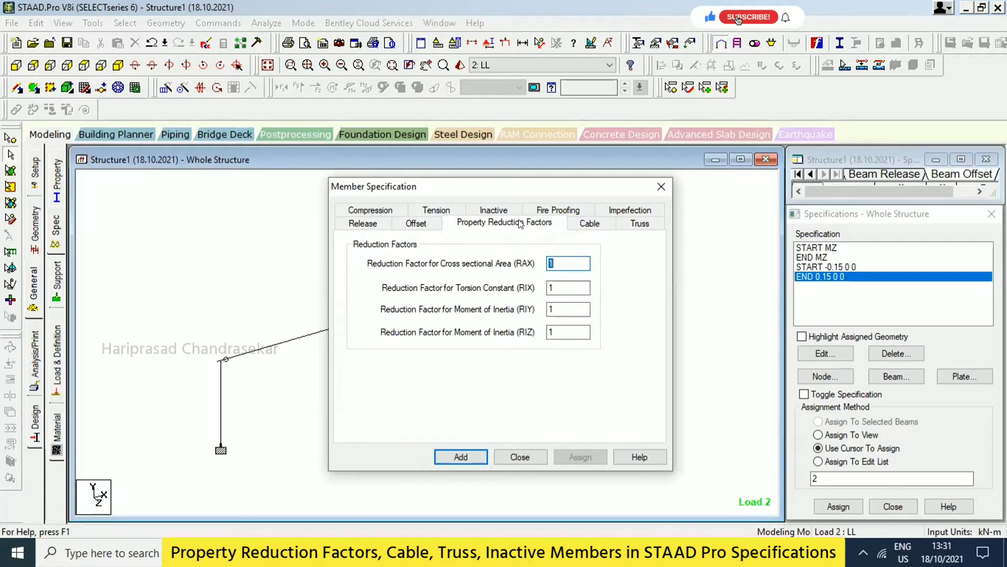
click(571, 257)
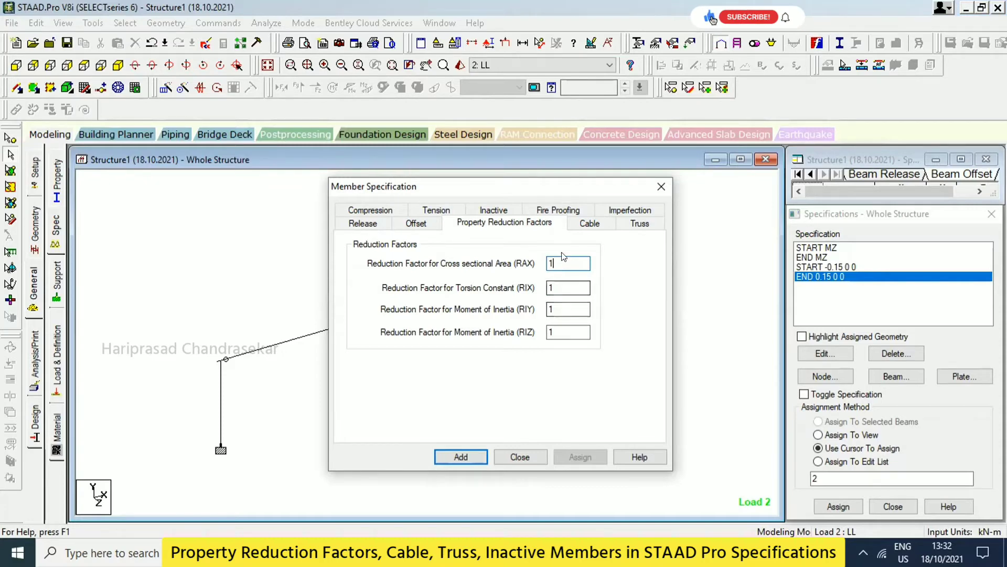
click(591, 225)
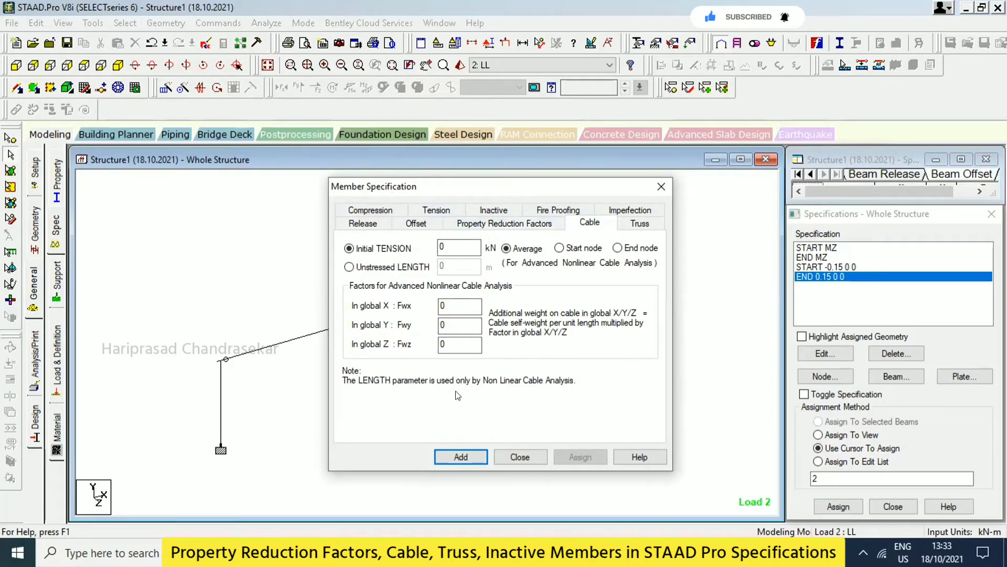
click(641, 225)
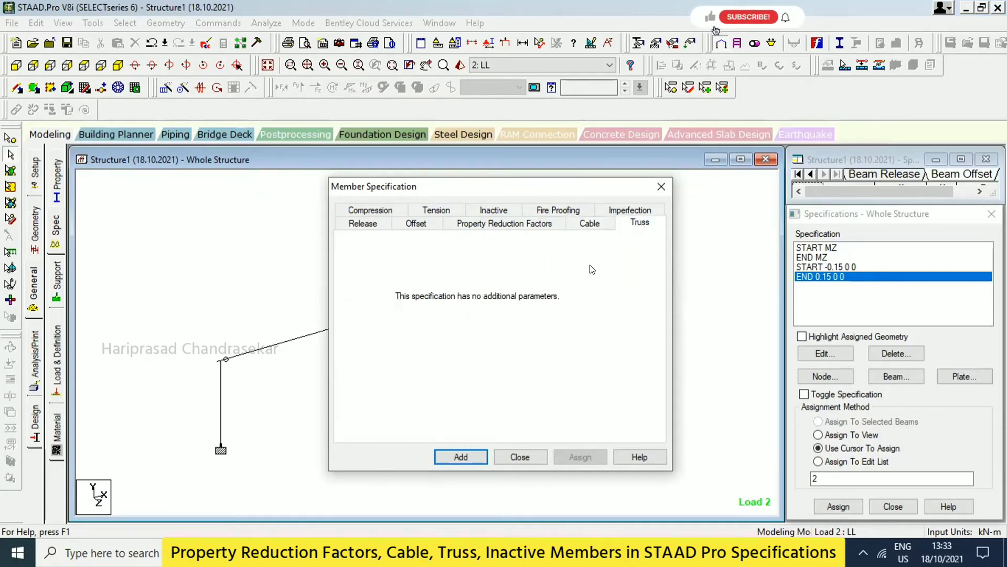
click(462, 456)
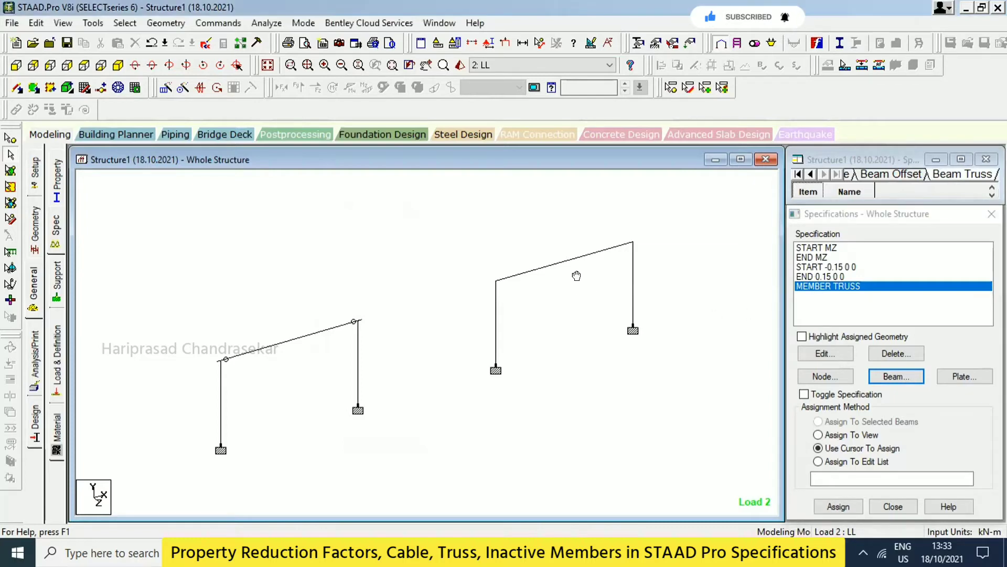
- Assign the MEMBER TRUSS specification to all three members of the frame without end releases
middle_drag(576, 276, 501, 290)
drag(554, 190, 409, 405)
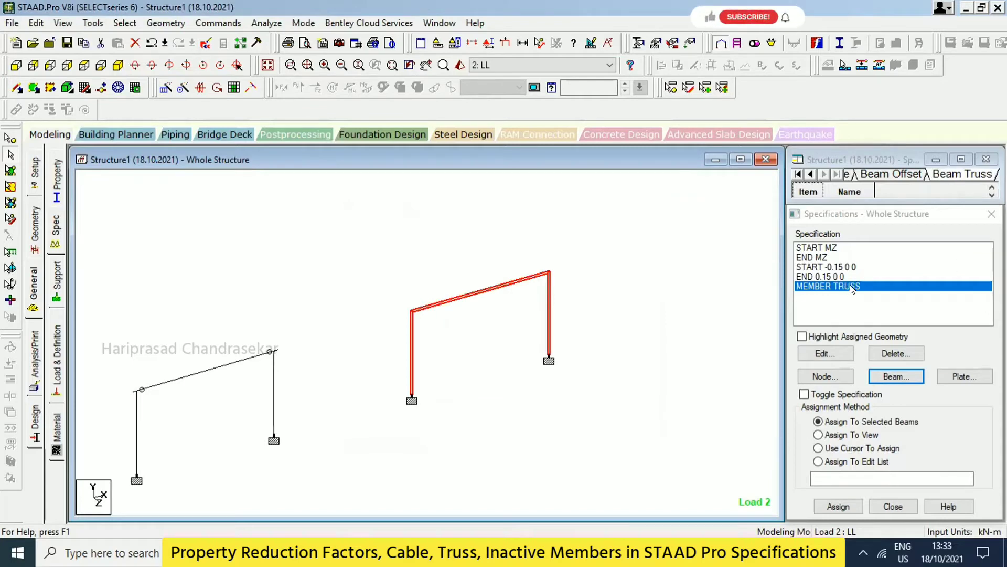
click(838, 506)
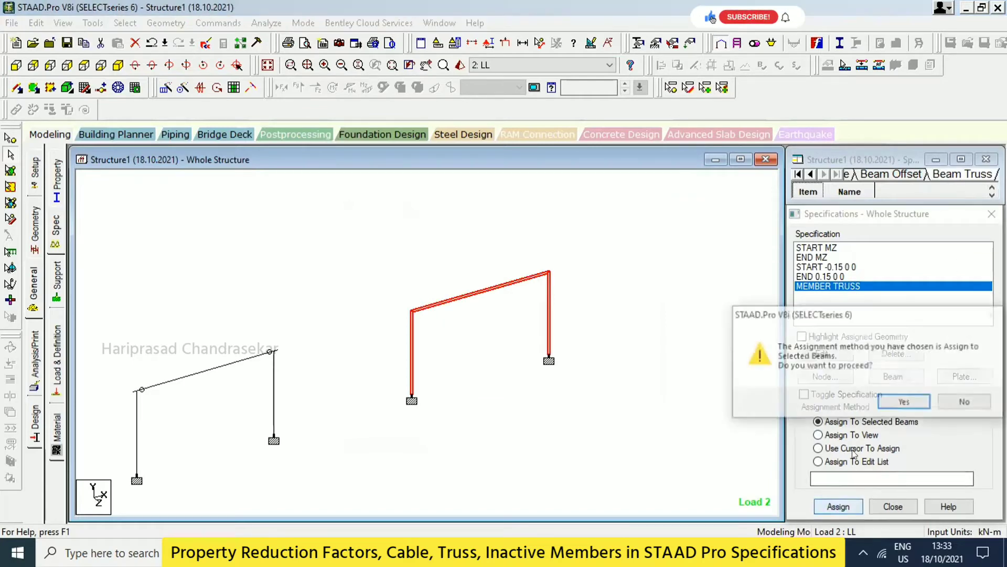
click(905, 403)
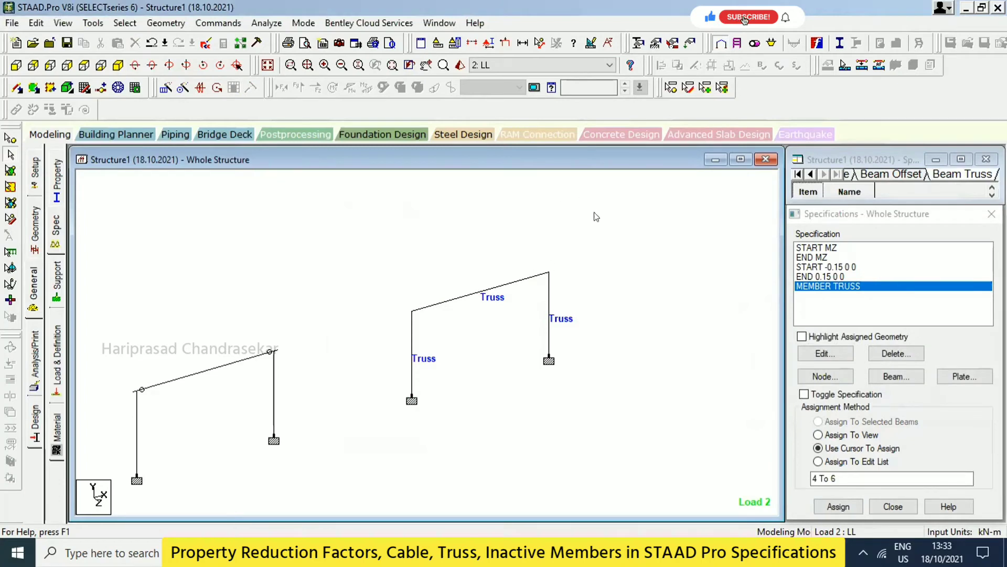
- Add an inactive member specification for beams after reviewing the compression and tension specifications
middle_drag(575, 246, 604, 240)
scroll(604, 240, down, 1)
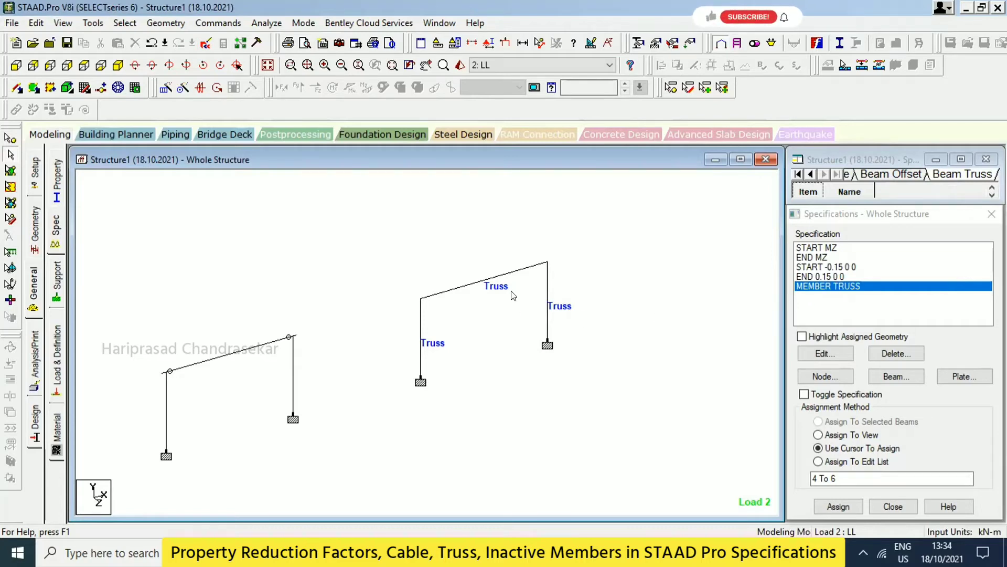
scroll(580, 273, down, 1)
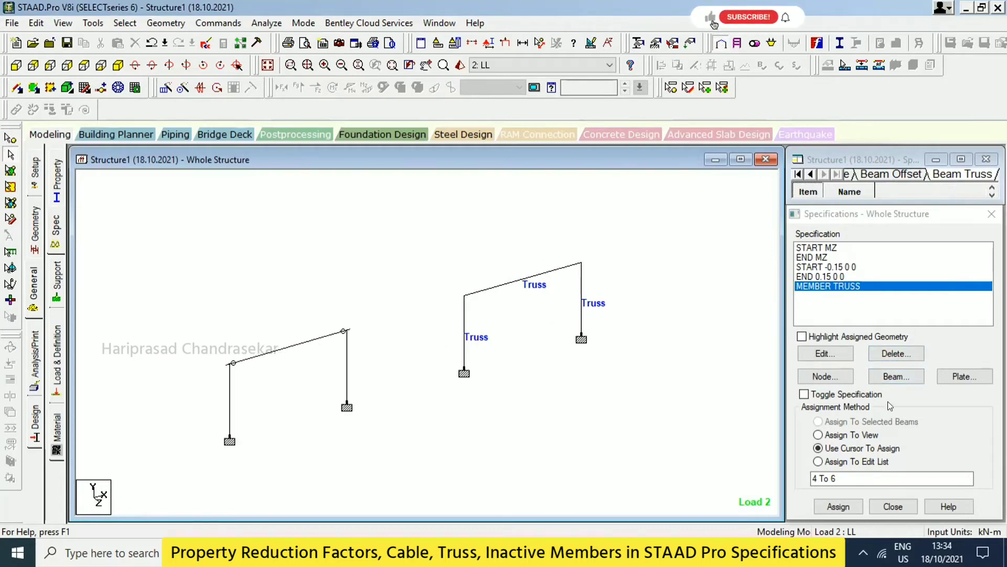
click(887, 377)
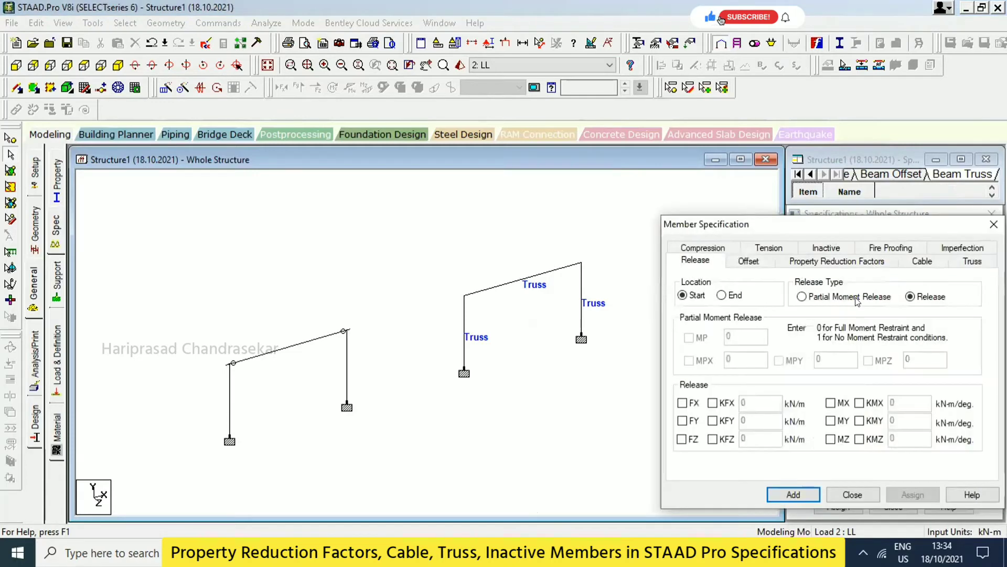
click(731, 248)
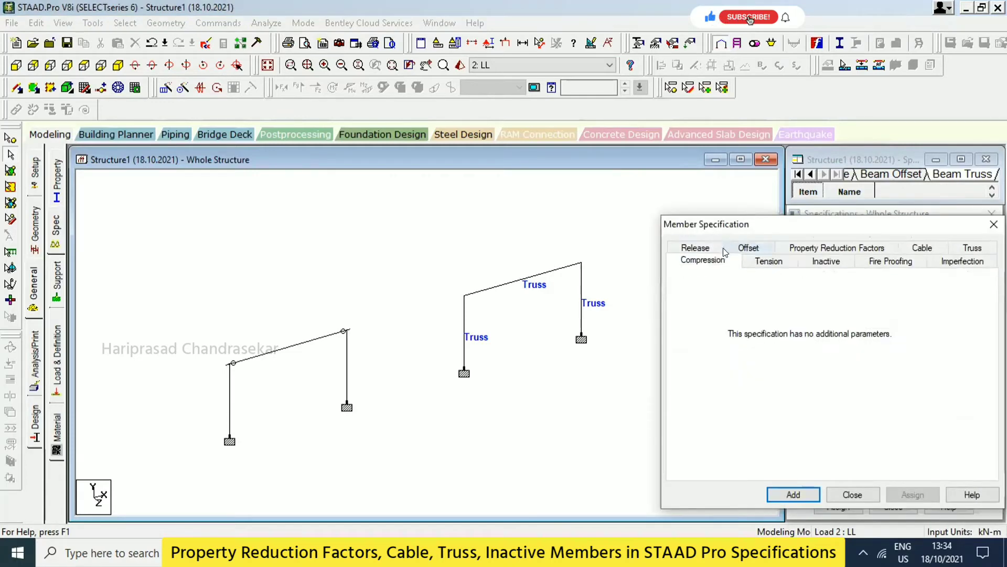
click(753, 264)
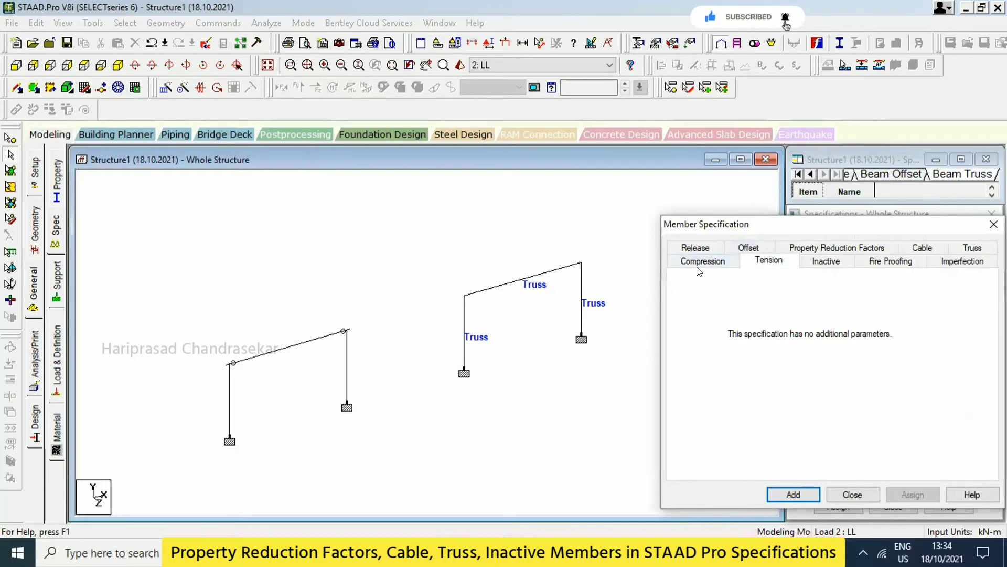
click(826, 262)
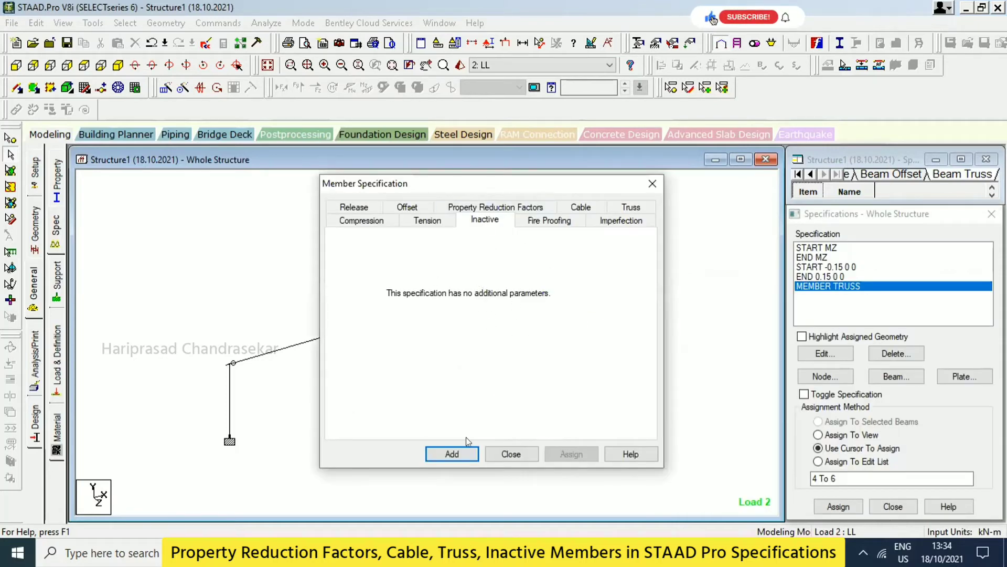
click(452, 454)
click(511, 453)
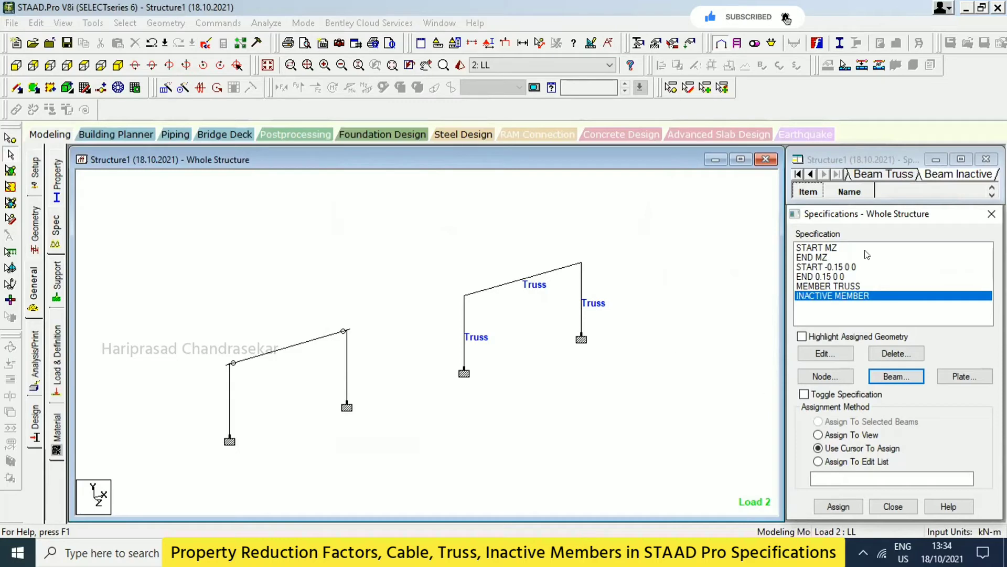
- Save the structure, run the analysis and open the post-processing results for load cases 1 DL and 2 LL
click(267, 22)
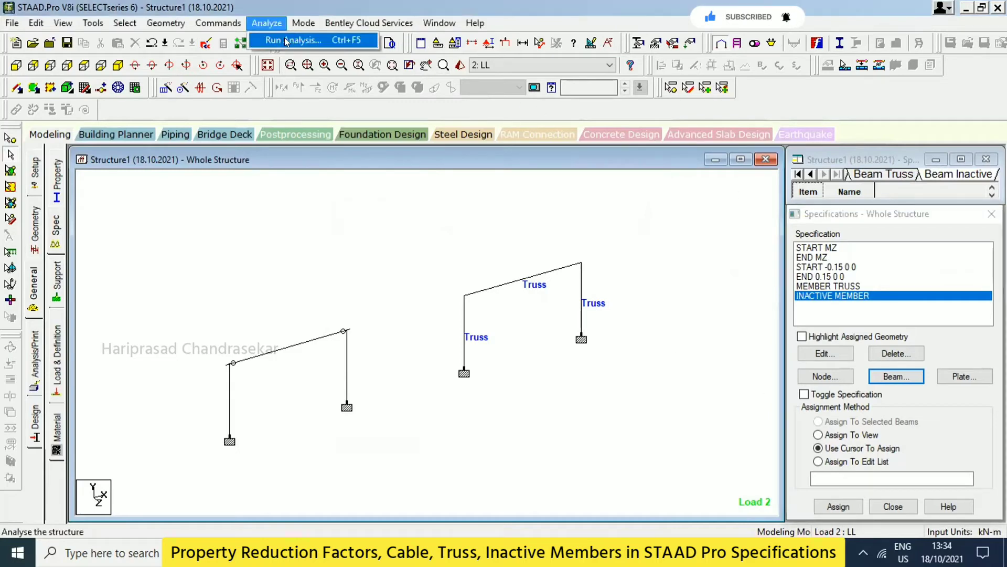
click(299, 41)
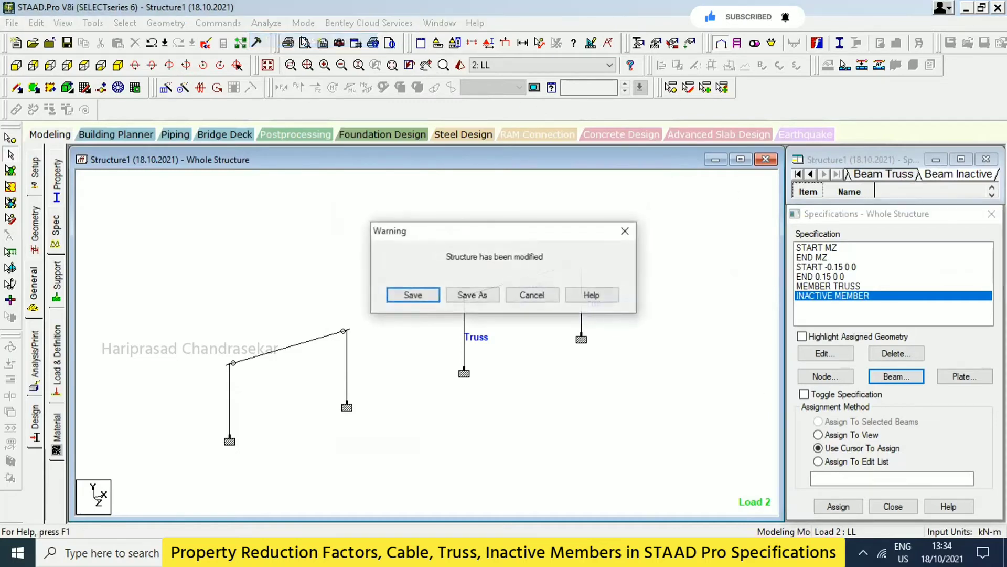
click(418, 296)
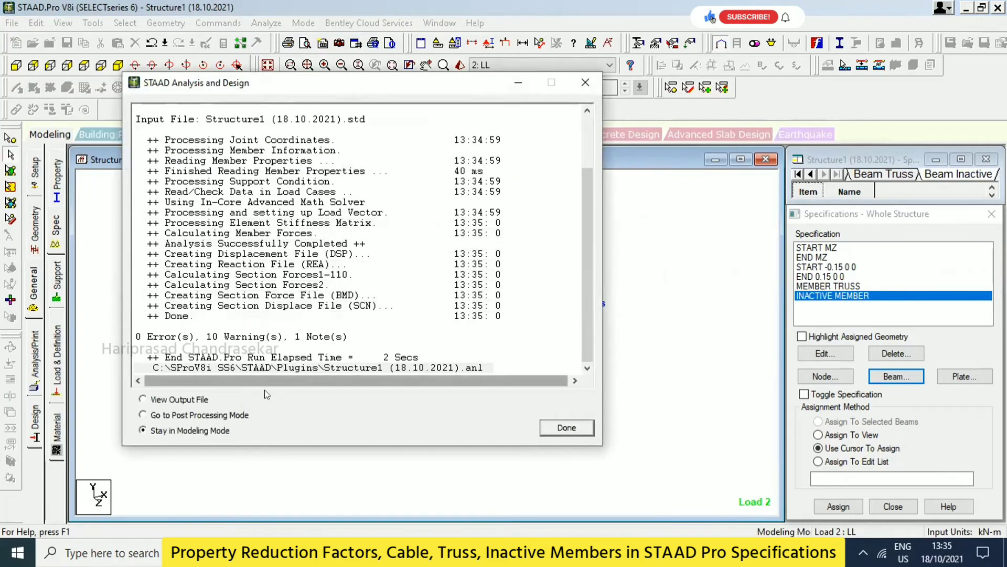
click(143, 415)
click(562, 428)
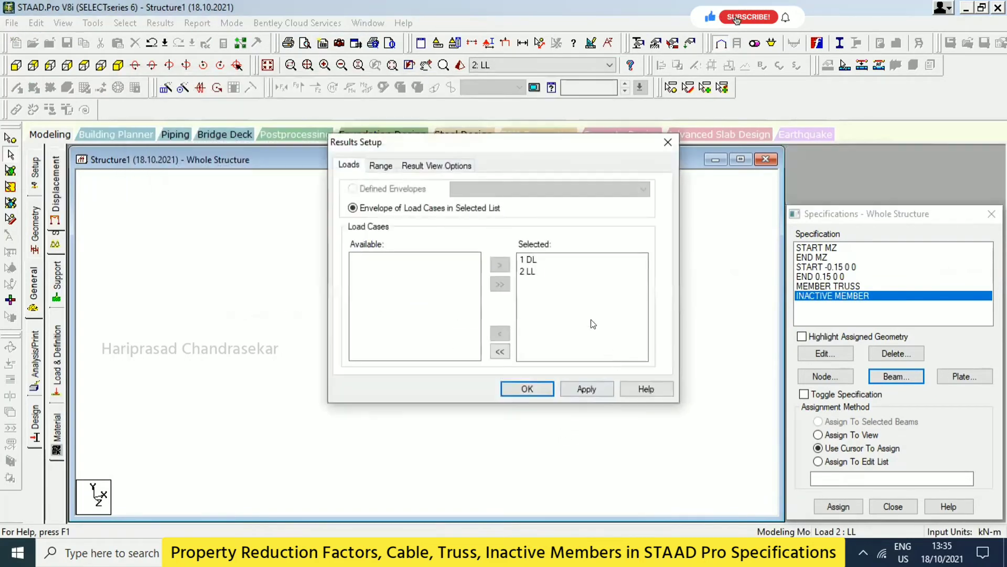
click(527, 388)
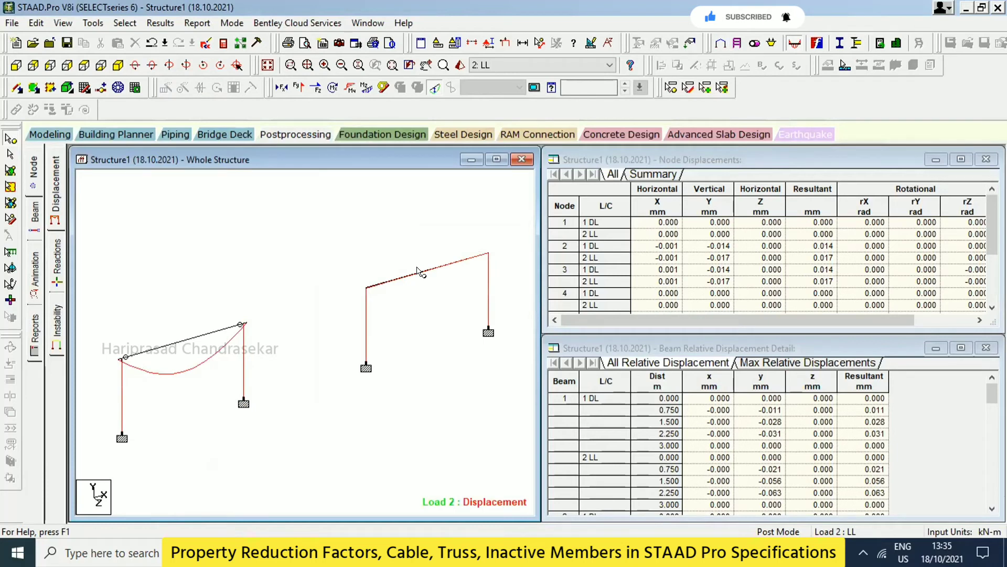
- Examine the displaced shape of the truss frame and the released frame under load 2 LL, varying the displacement scale
scroll(465, 297, up, 1)
middle_drag(466, 297, 337, 312)
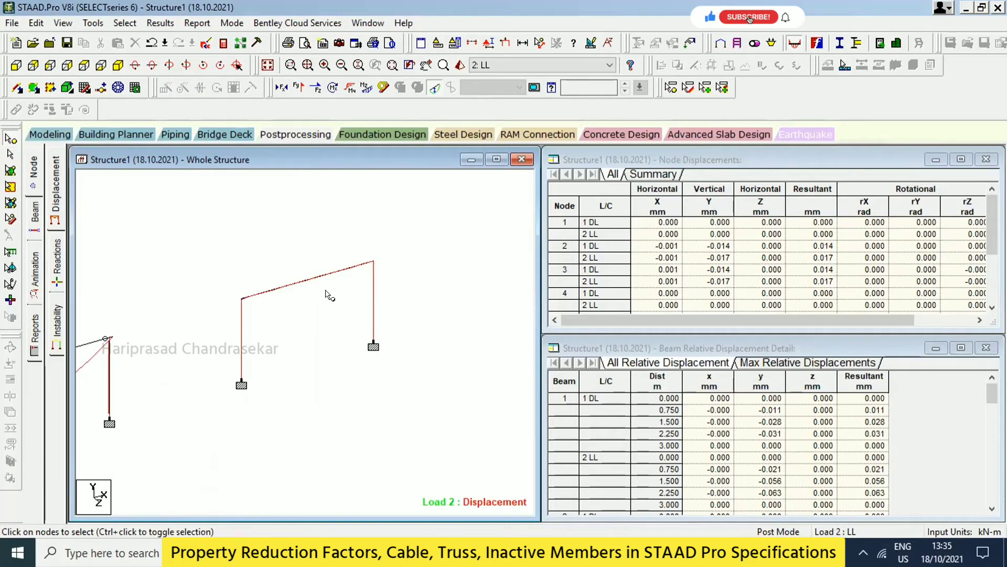
scroll(334, 279, up, 1)
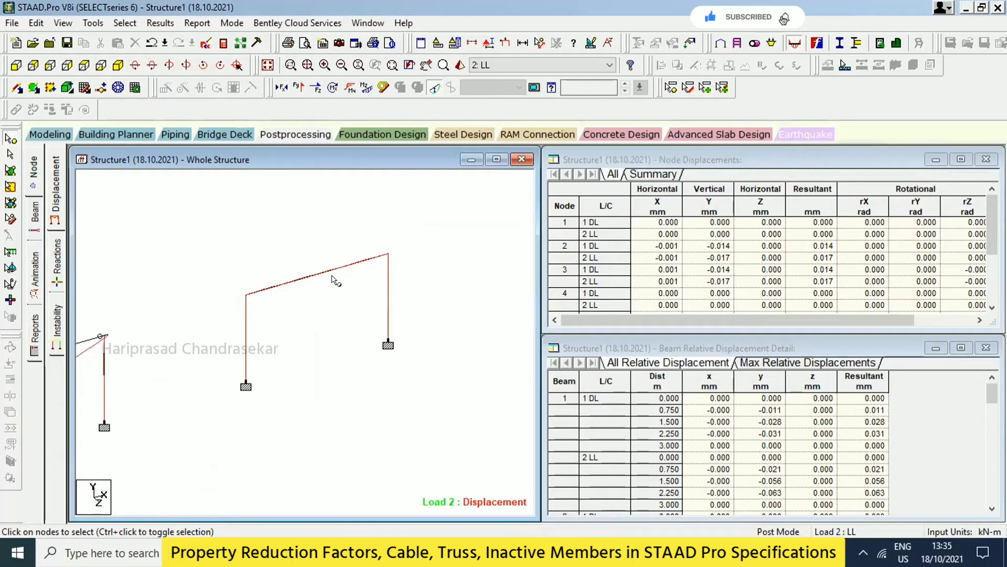
middle_drag(359, 243, 409, 237)
scroll(409, 237, down, 1)
scroll(356, 297, down, 1)
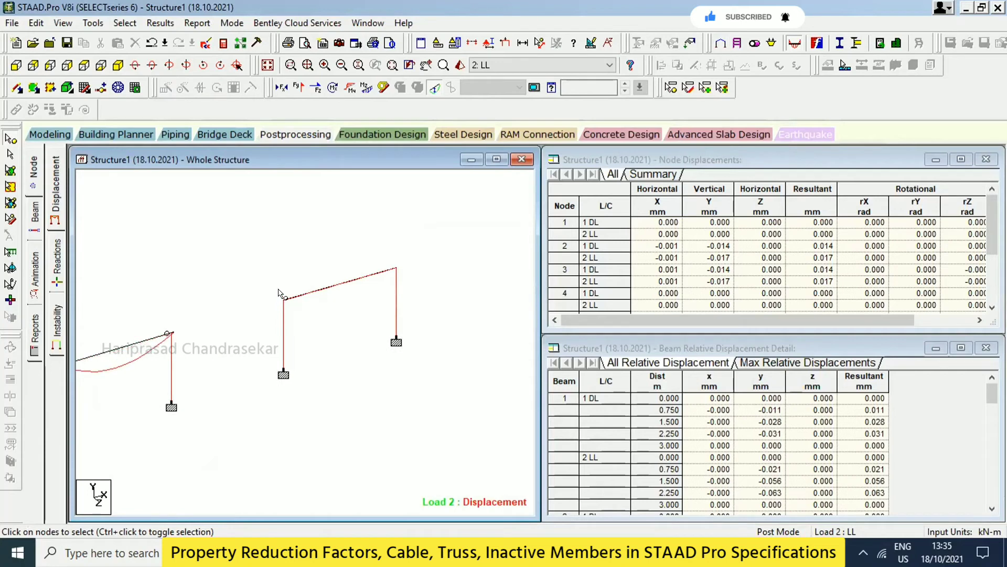
ctrl+scroll(320, 263, up, 3)
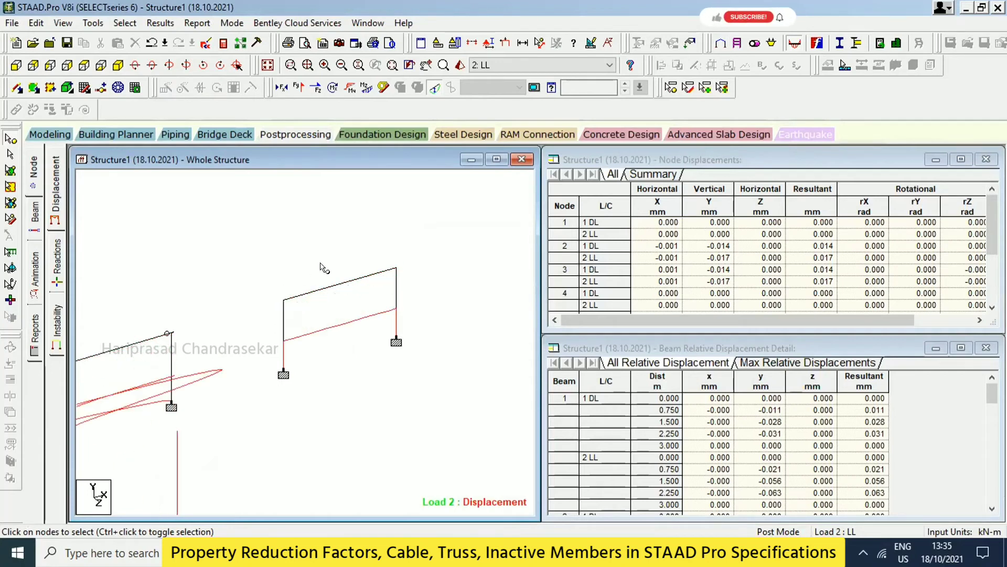
ctrl+scroll(321, 263, down, 1)
scroll(361, 288, down, 1)
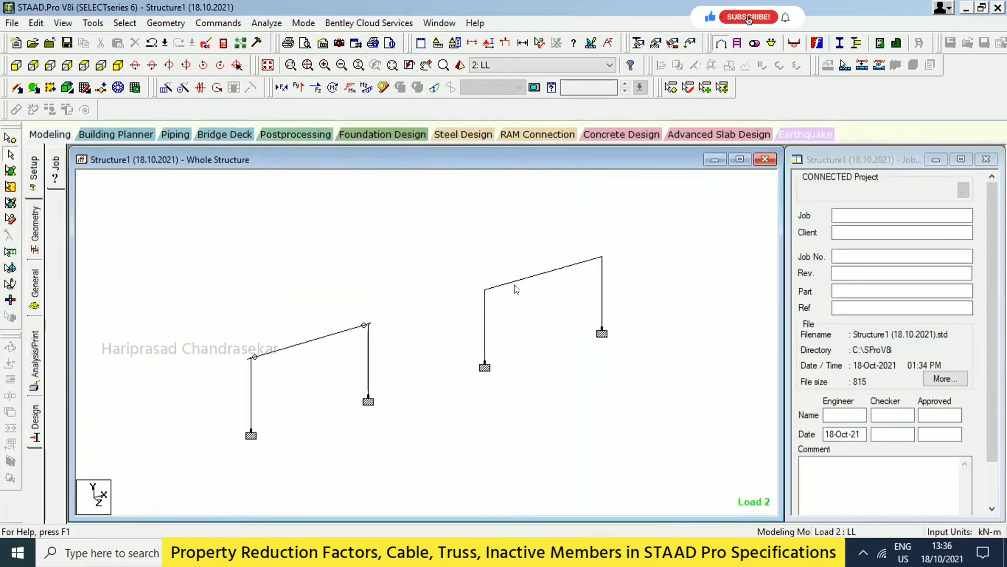
click(317, 135)
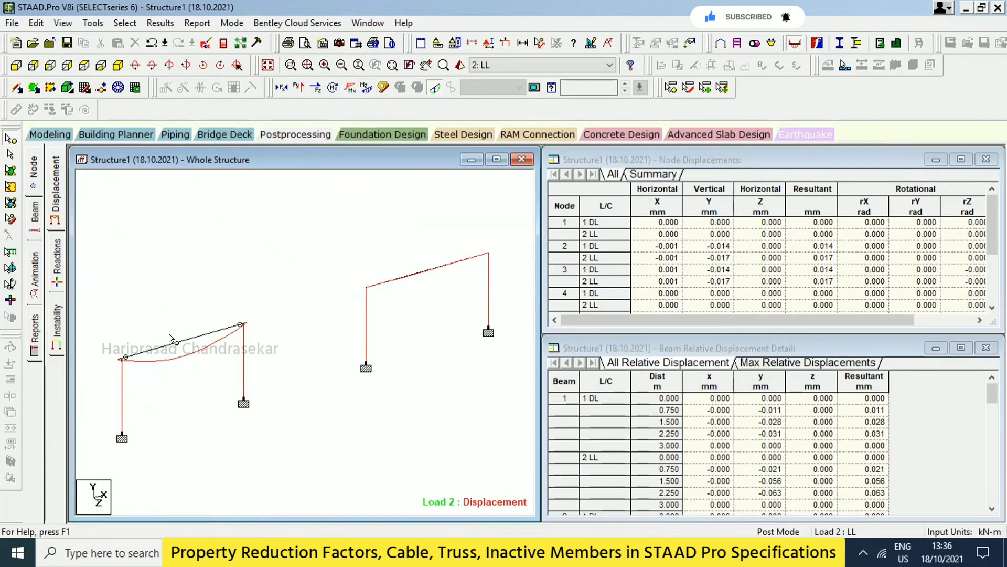
- Return to modeling and assign the INACTIVE MEMBER specification to the beam with end releases, deleting the existing result files
click(62, 135)
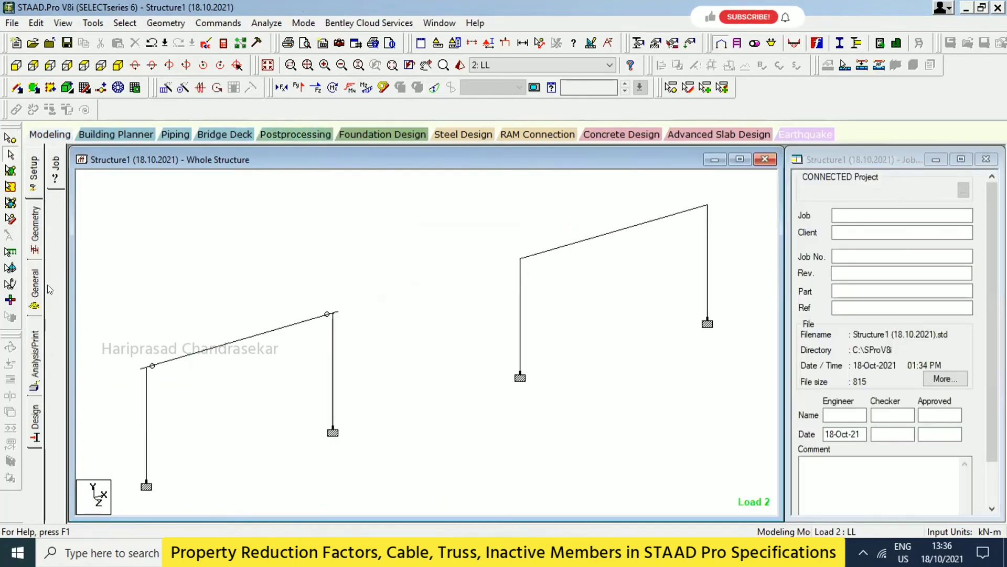
click(35, 286)
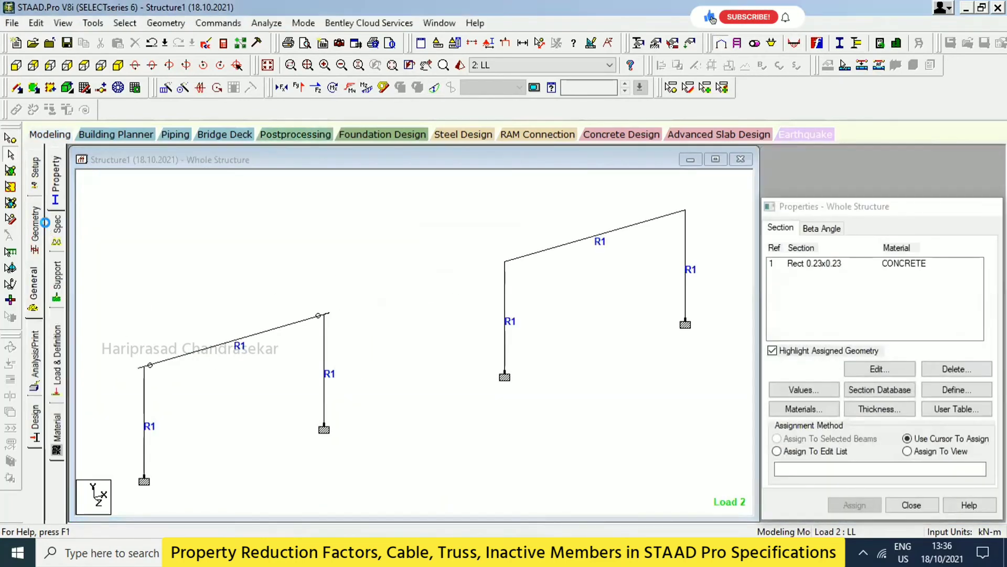
click(56, 225)
click(832, 297)
click(231, 343)
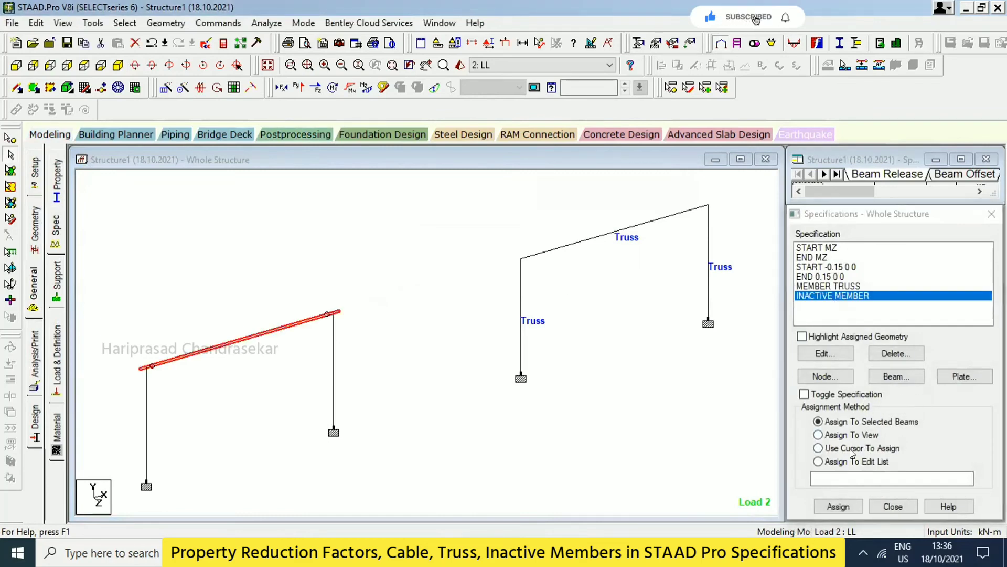
click(838, 506)
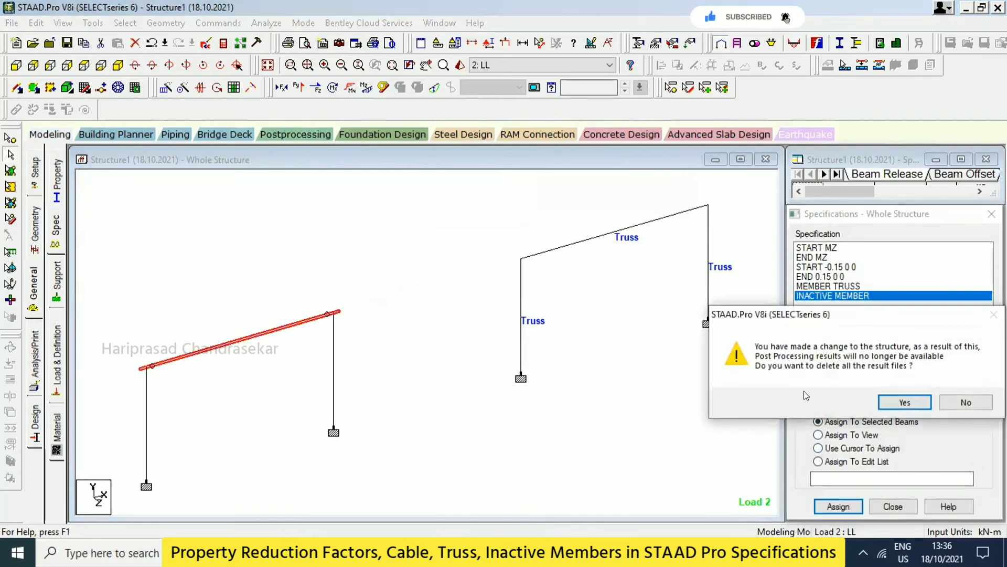
click(905, 402)
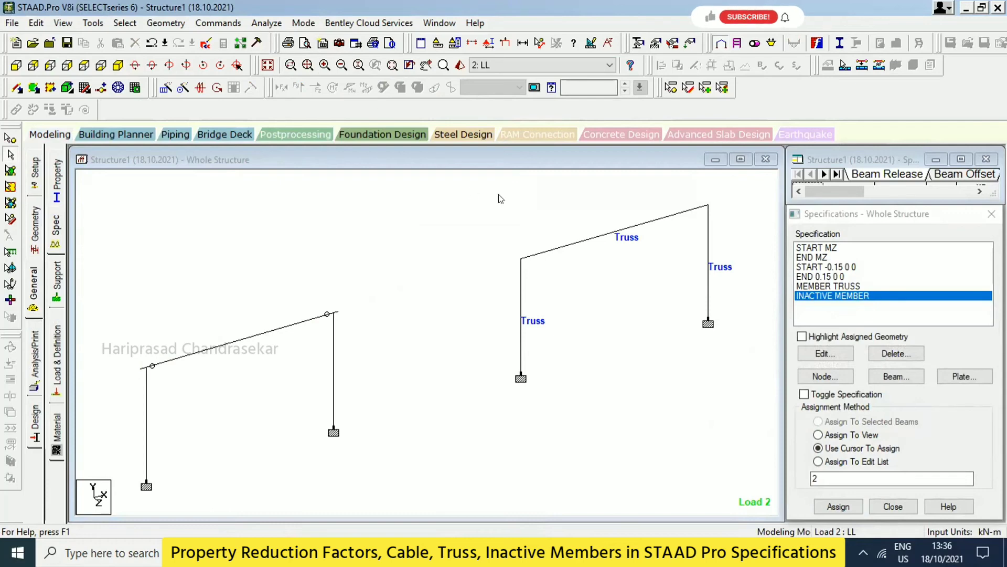
- Save the structure, rerun the analysis with the inactive beam and open the post-processing results for 1 DL and 2 LL
click(266, 23)
click(289, 39)
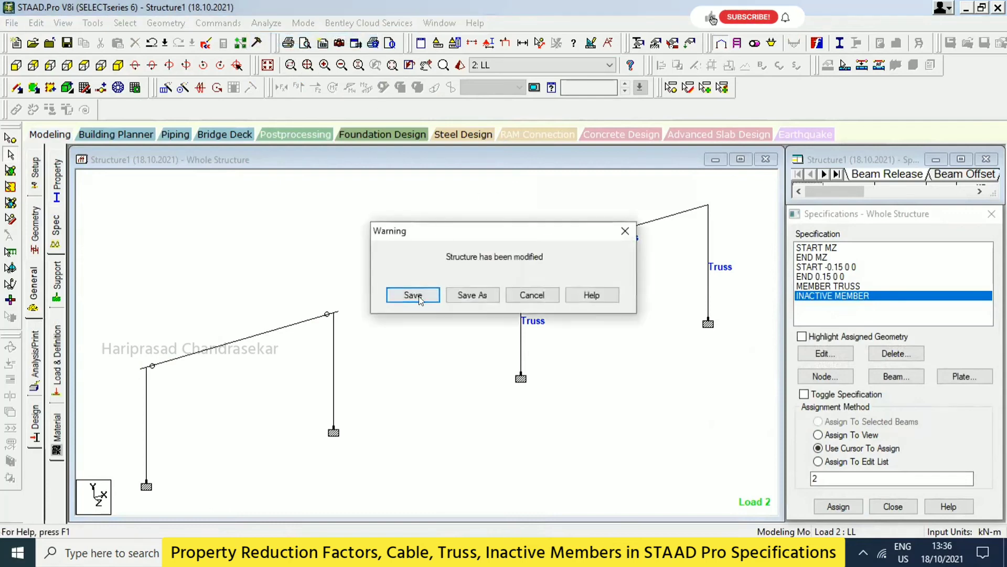
click(413, 295)
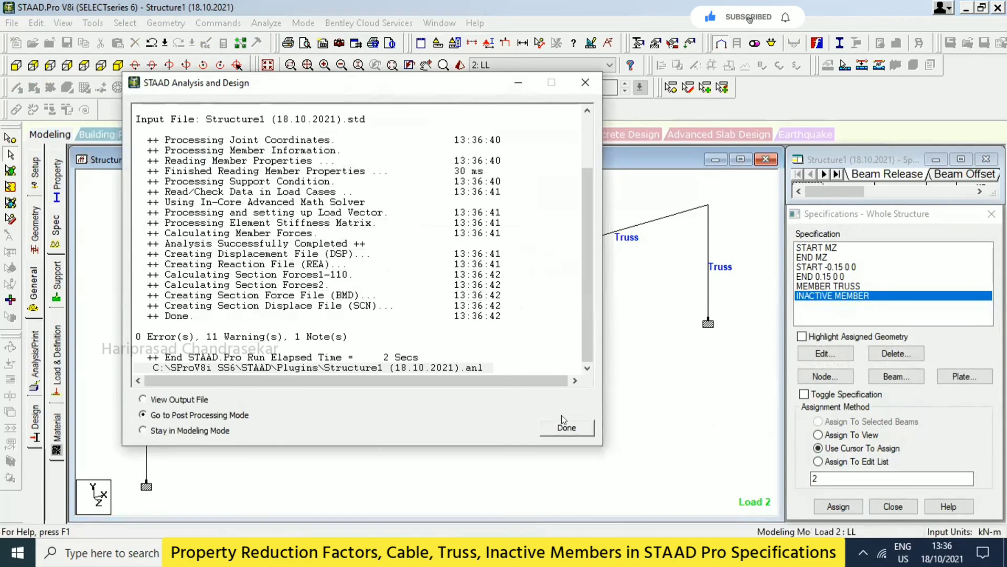
click(563, 423)
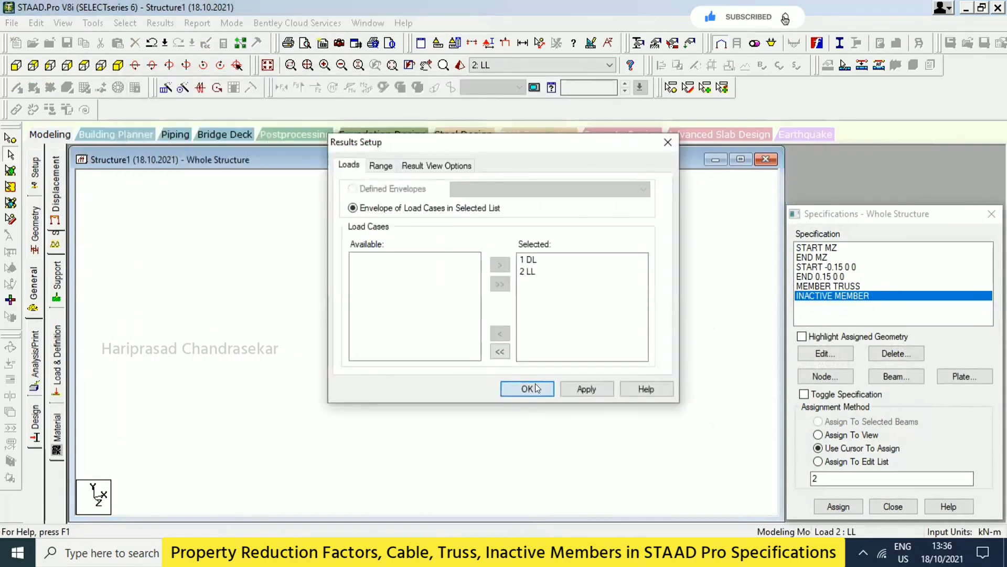
click(527, 388)
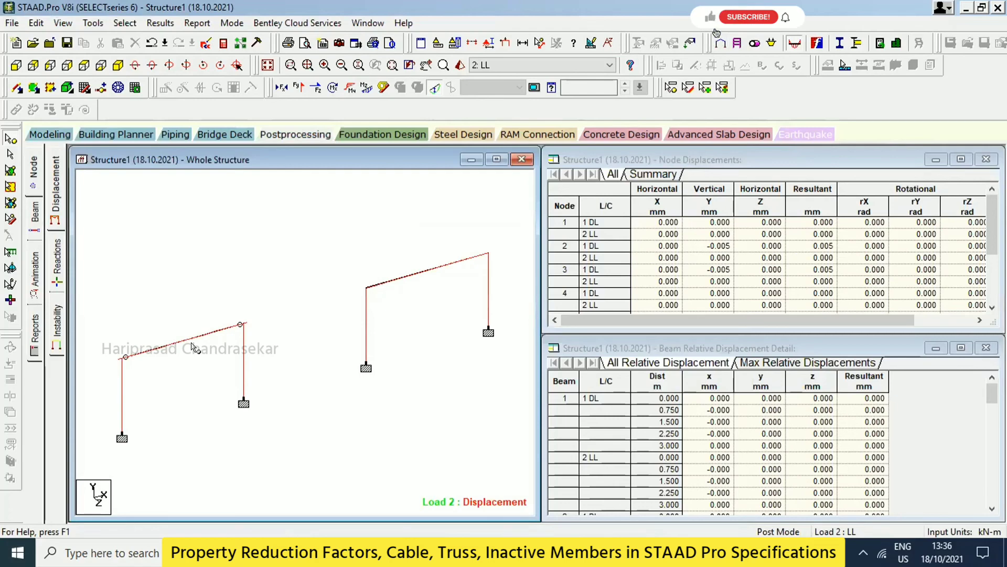
click(365, 88)
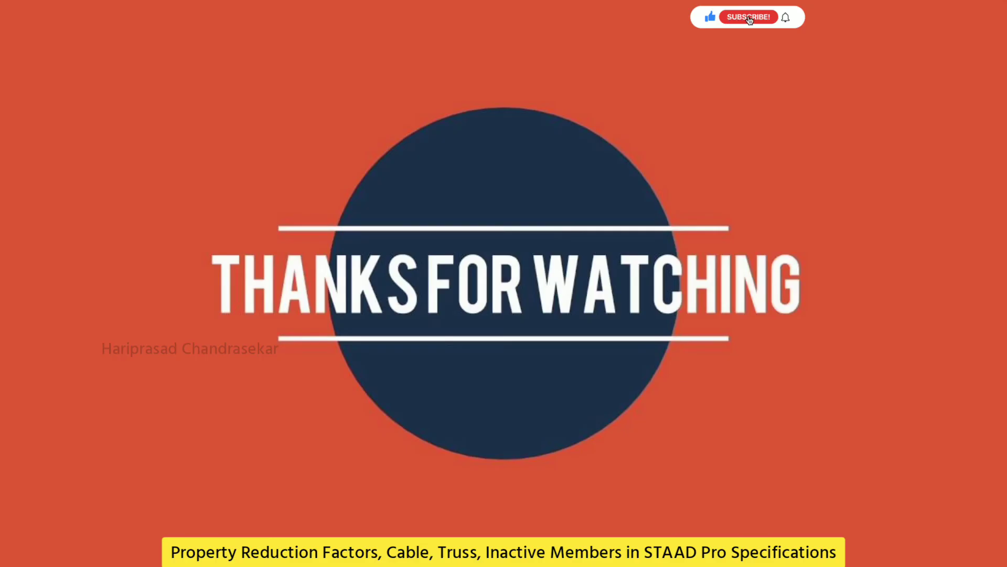